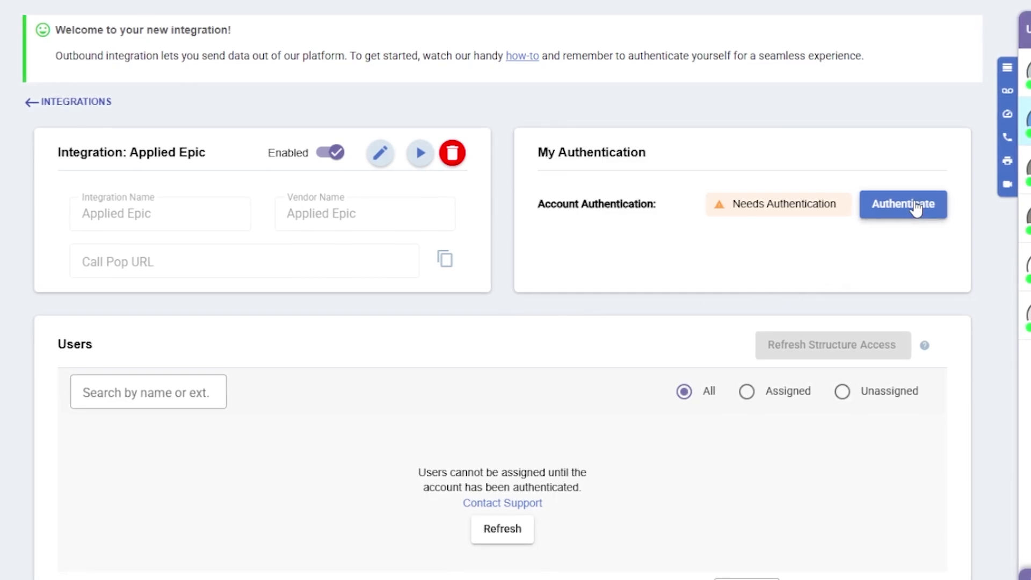
Authenticate Applied Epic using the API Suite licence details and the web.appliedepic.com domain
click(916, 208)
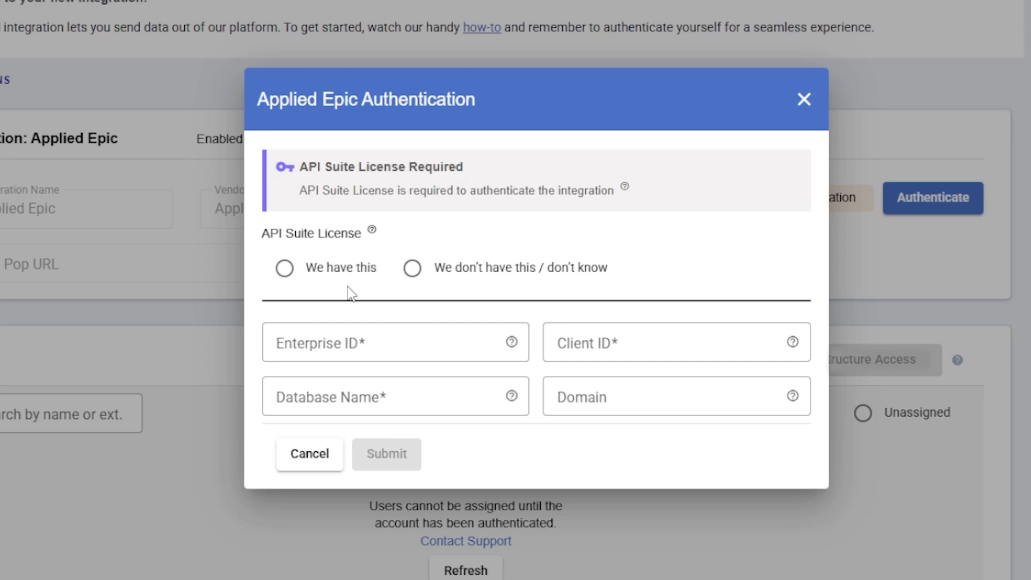
click(286, 273)
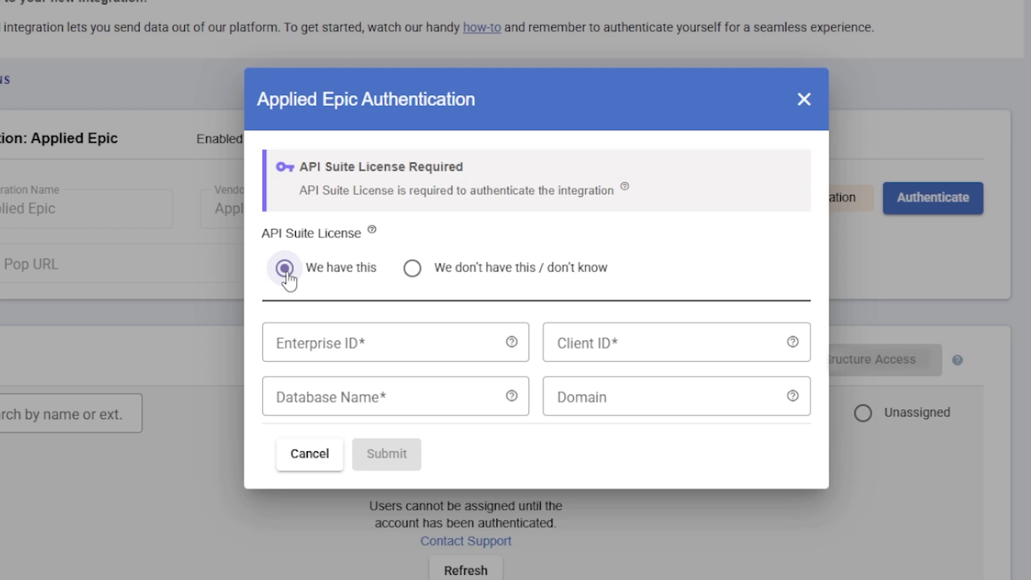
click(337, 344)
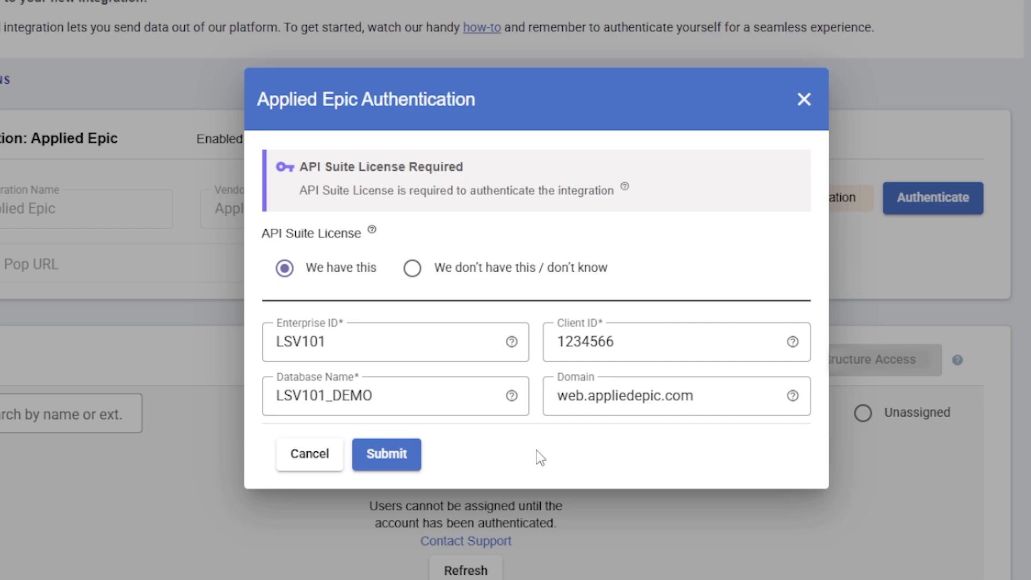
click(387, 455)
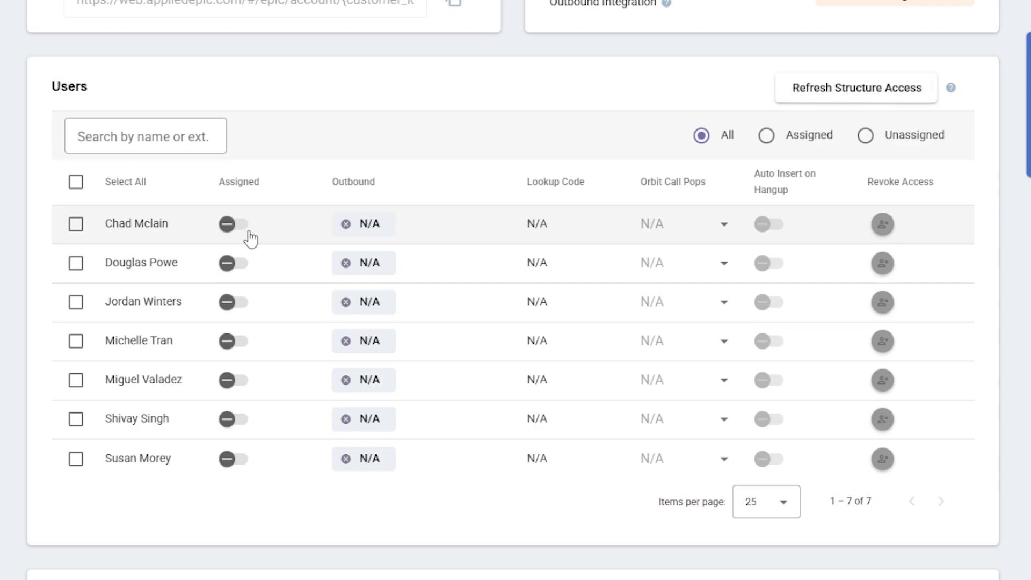
Assign the first Lightspeed user, then start an Epic account search limited to Employee accounts
click(230, 226)
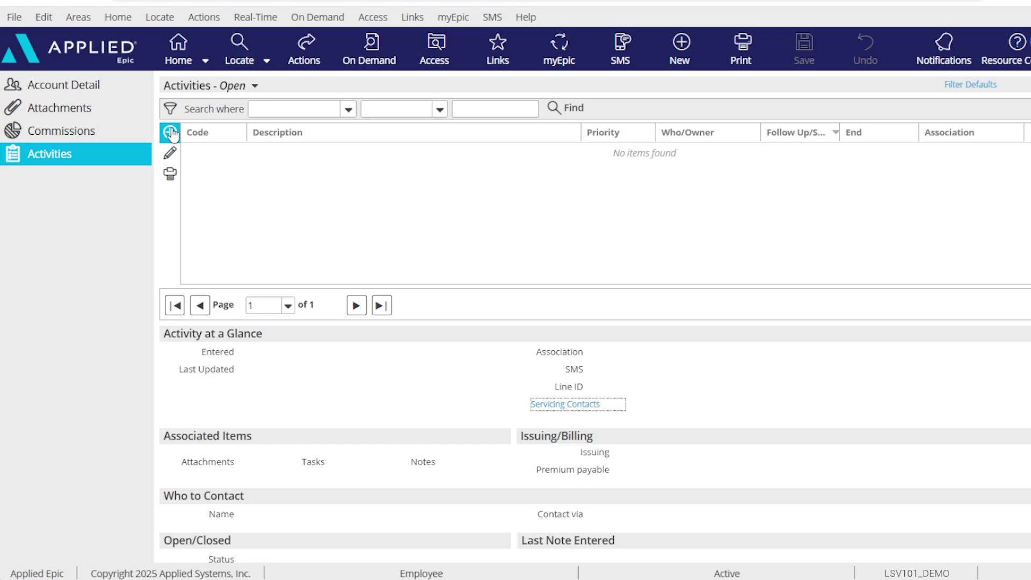
click(170, 132)
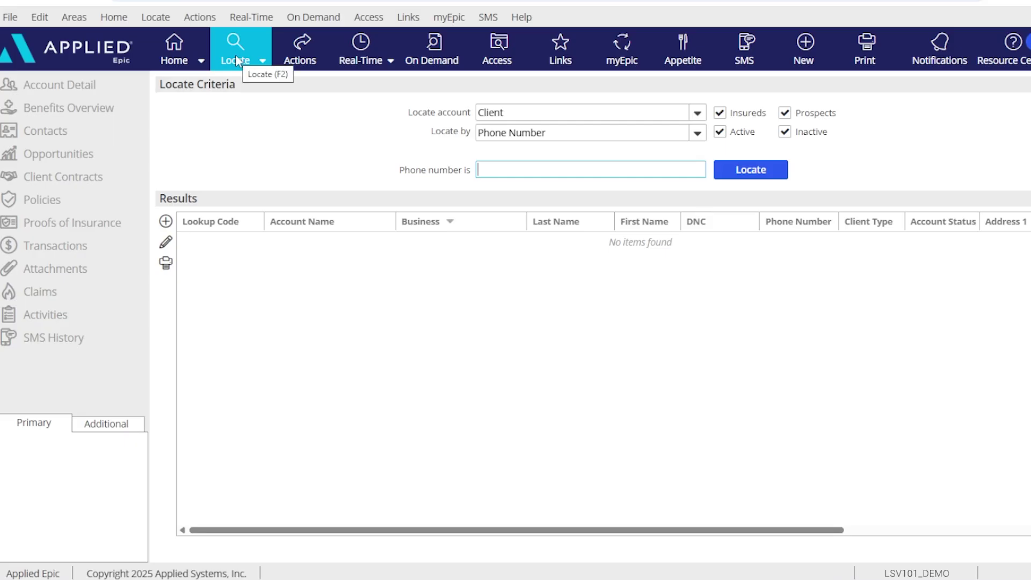
click(802, 121)
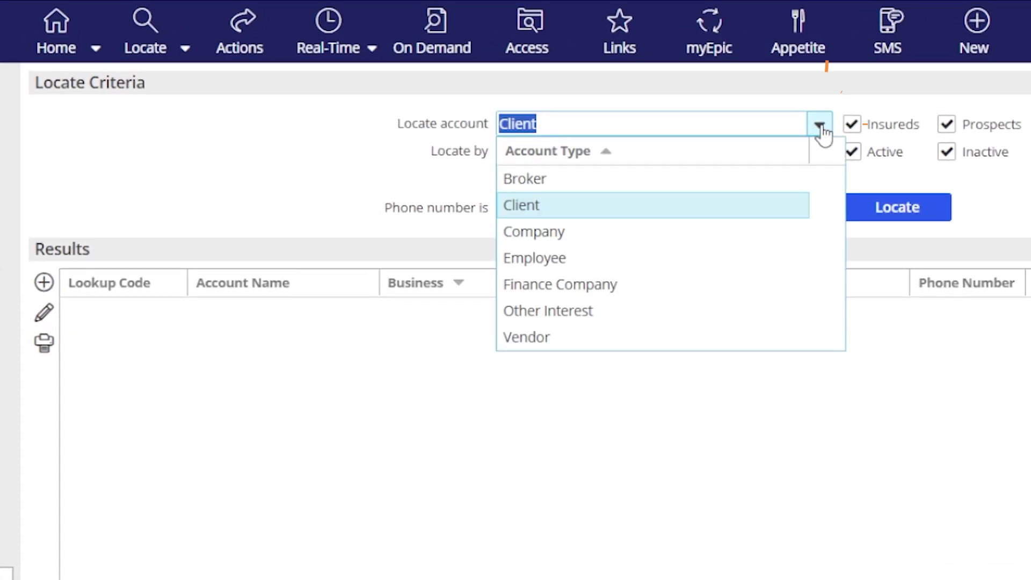
click(754, 258)
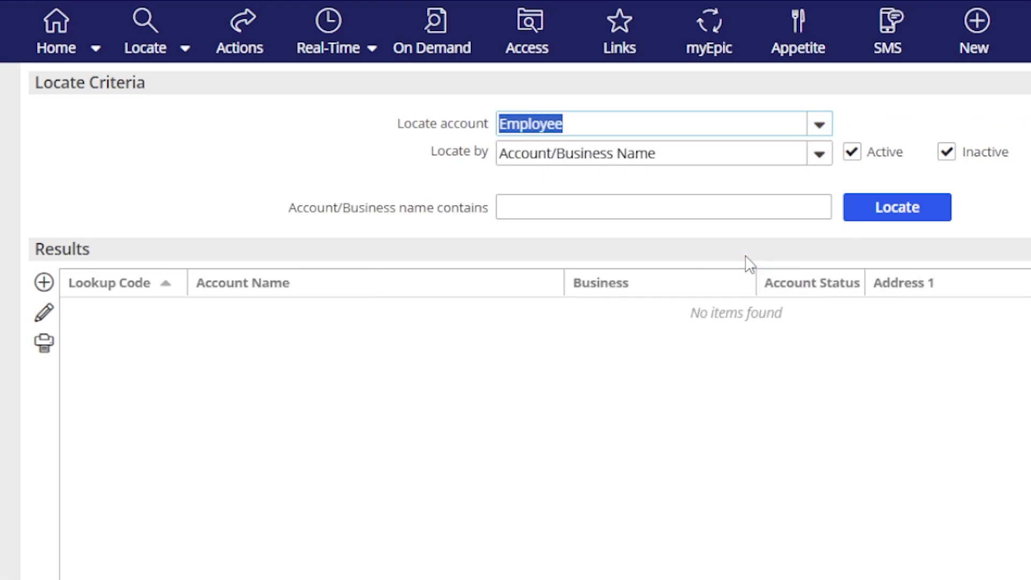
Search by the employee's name and open the matching employee account record
click(686, 211)
text(CHAD)
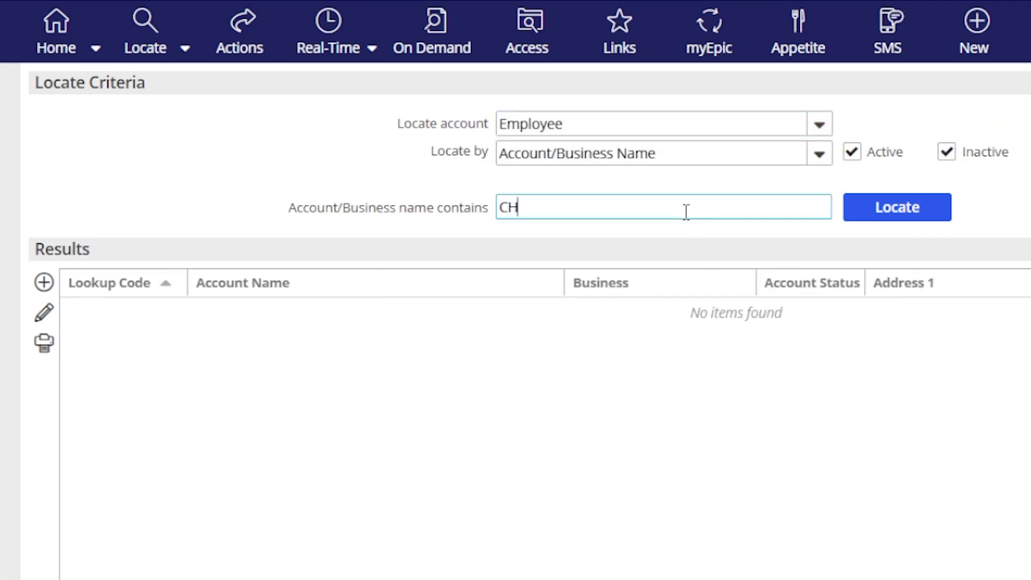
click(867, 217)
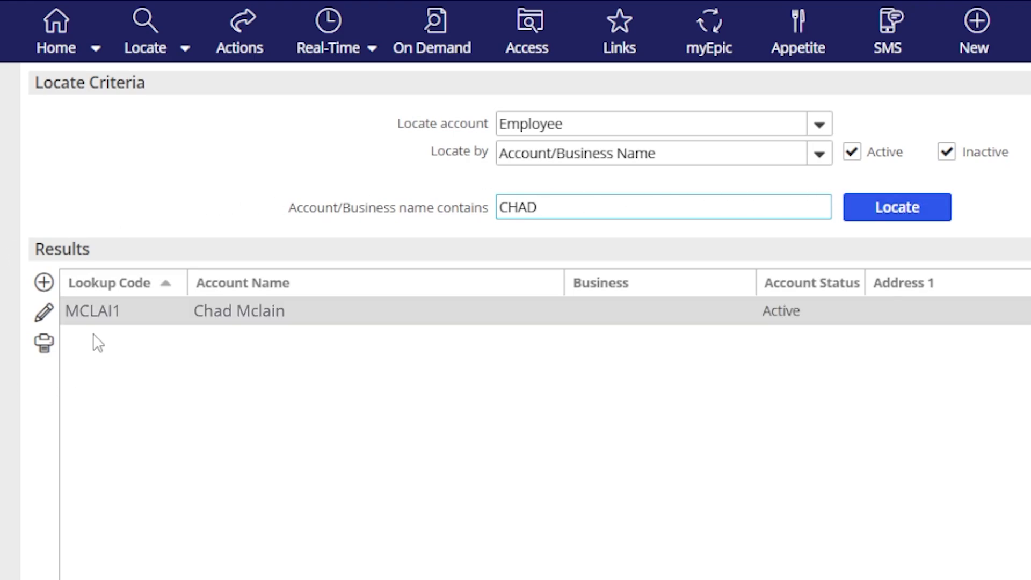
click(100, 319)
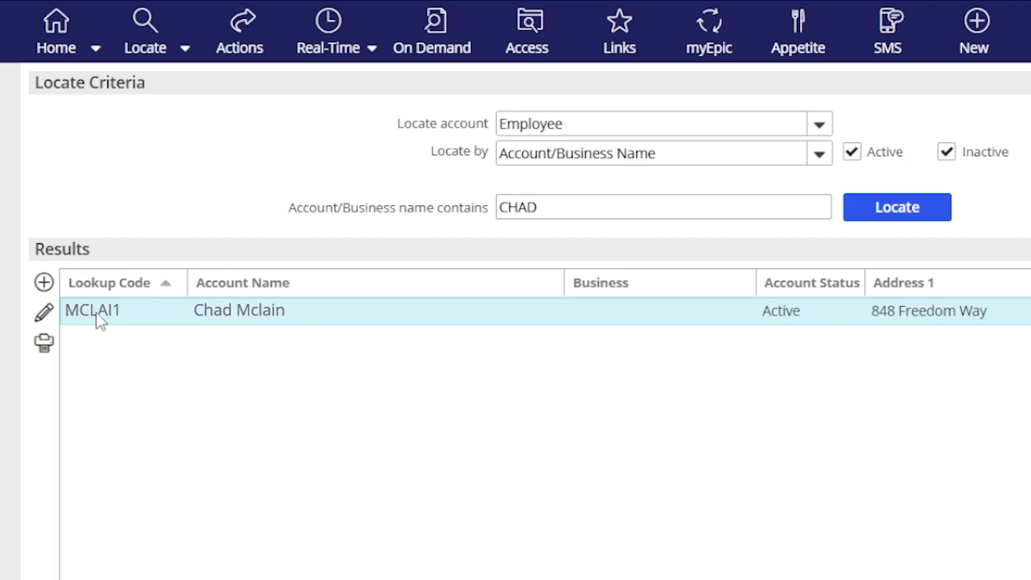
double_click(100, 321)
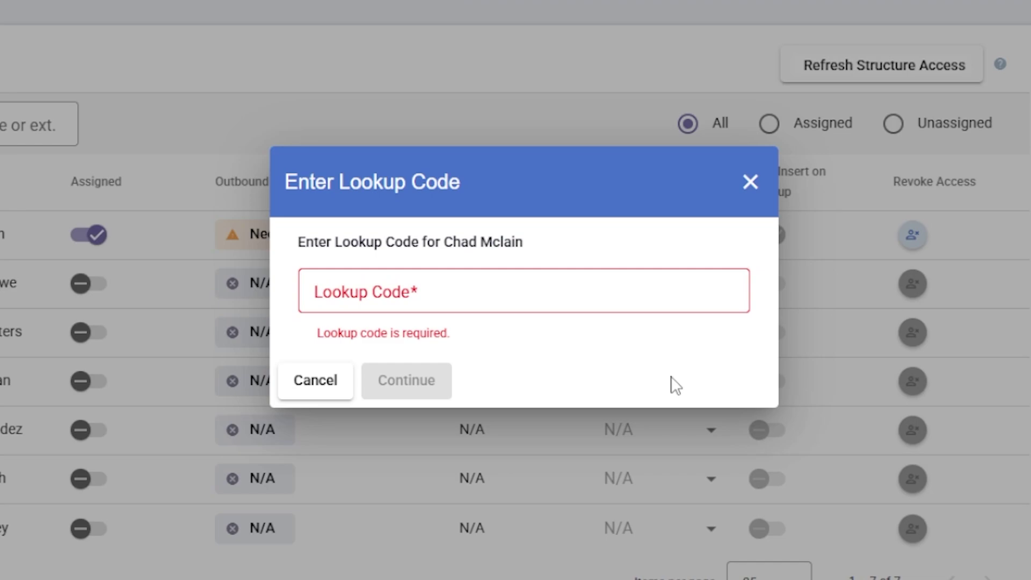
Link the first user with their Epic lookup code and confirm it with the emailed verification code
click(513, 294)
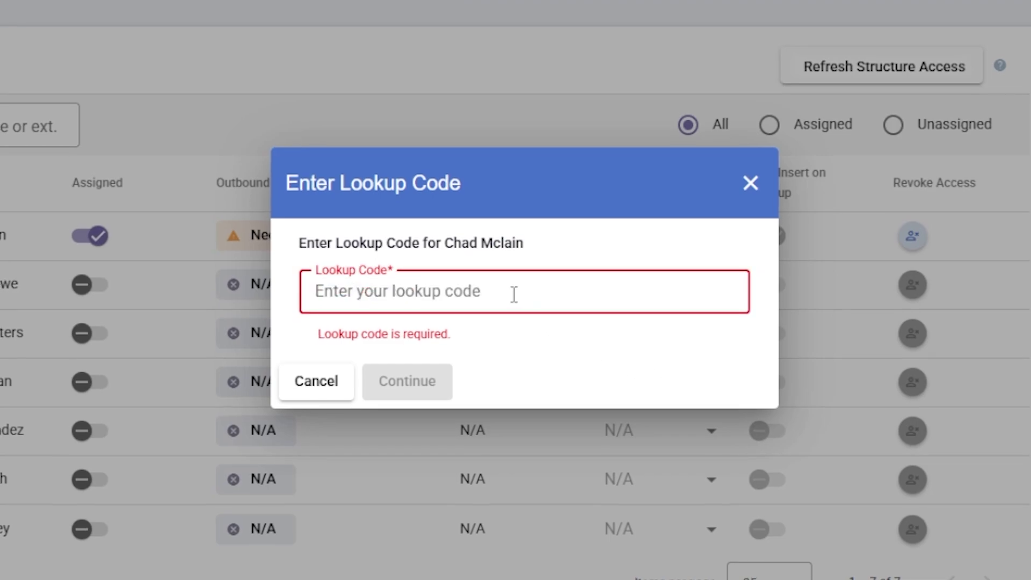
text(MCLAI1)
click(423, 382)
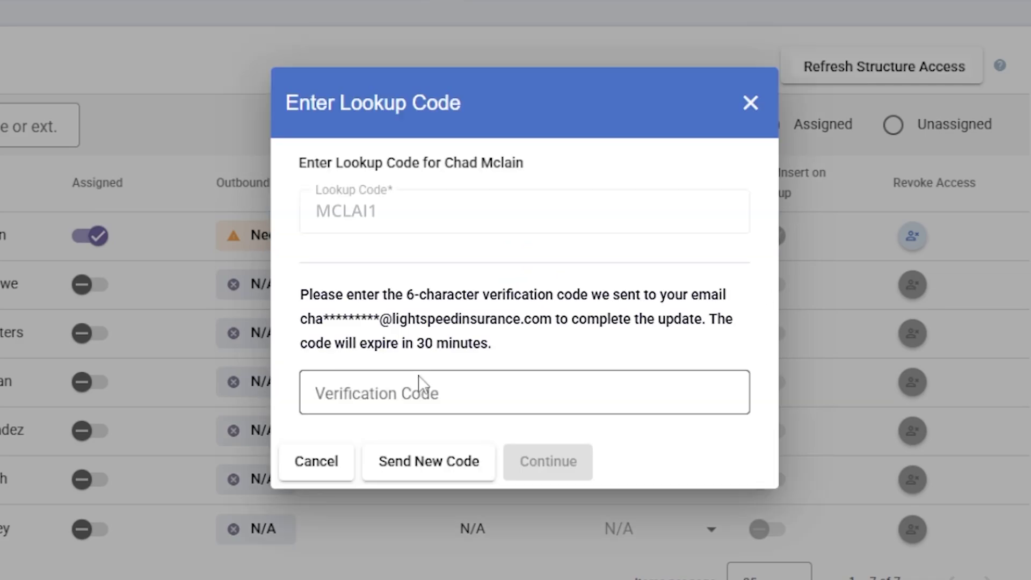
click(418, 374)
text(123456)
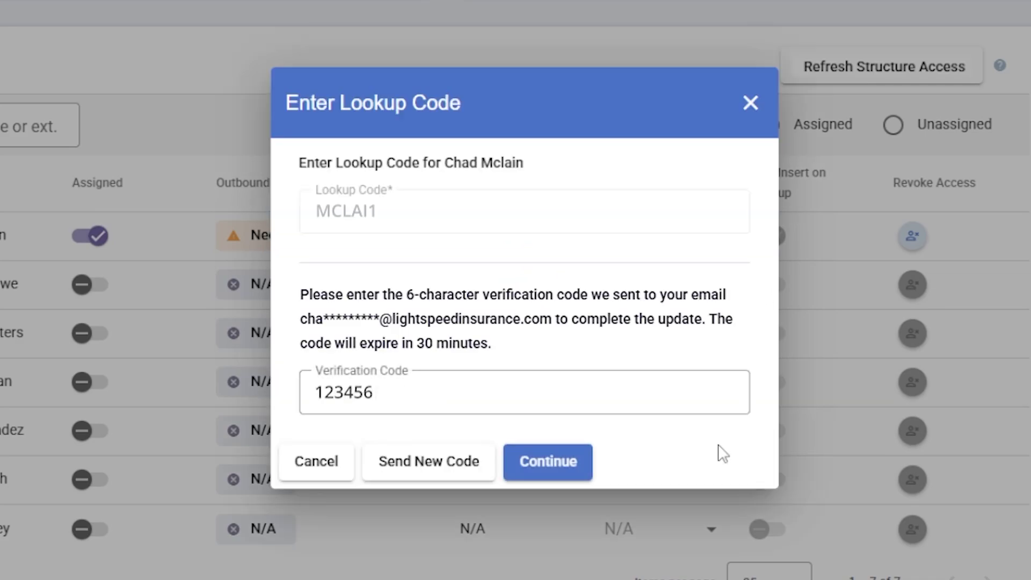
click(559, 465)
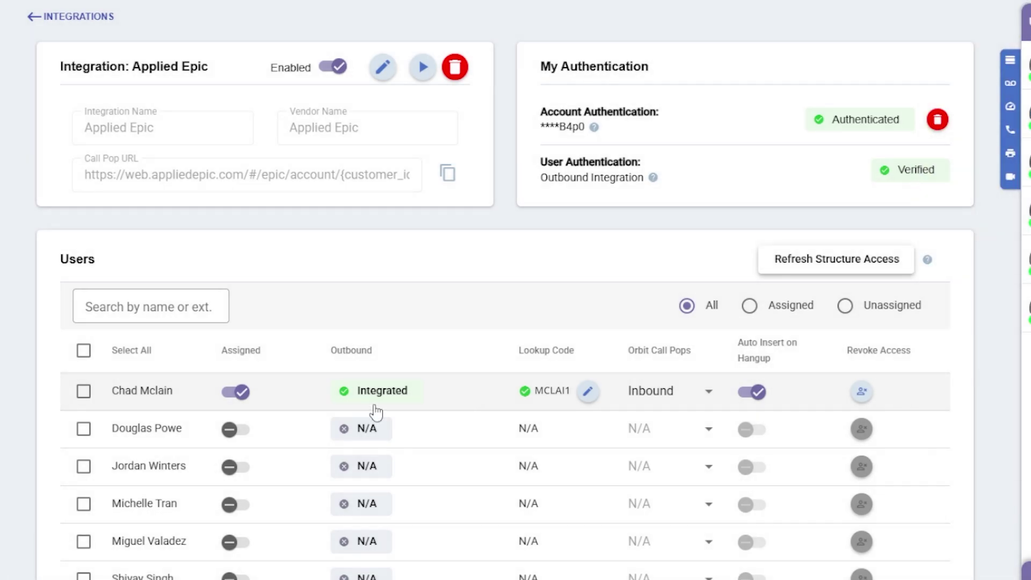
Refresh structure access for all users from the integration page
scroll(375, 384, down, 8)
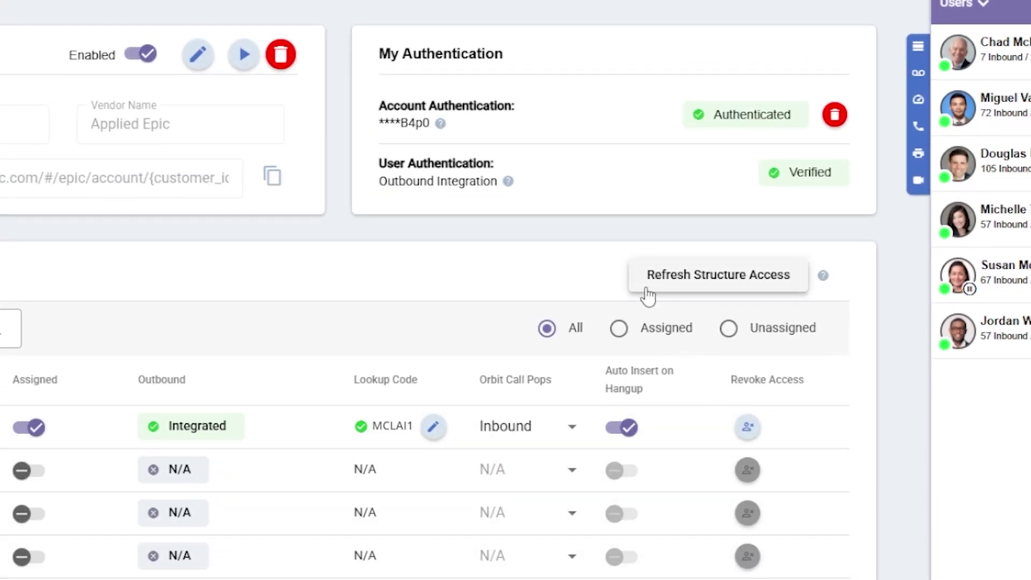
click(647, 288)
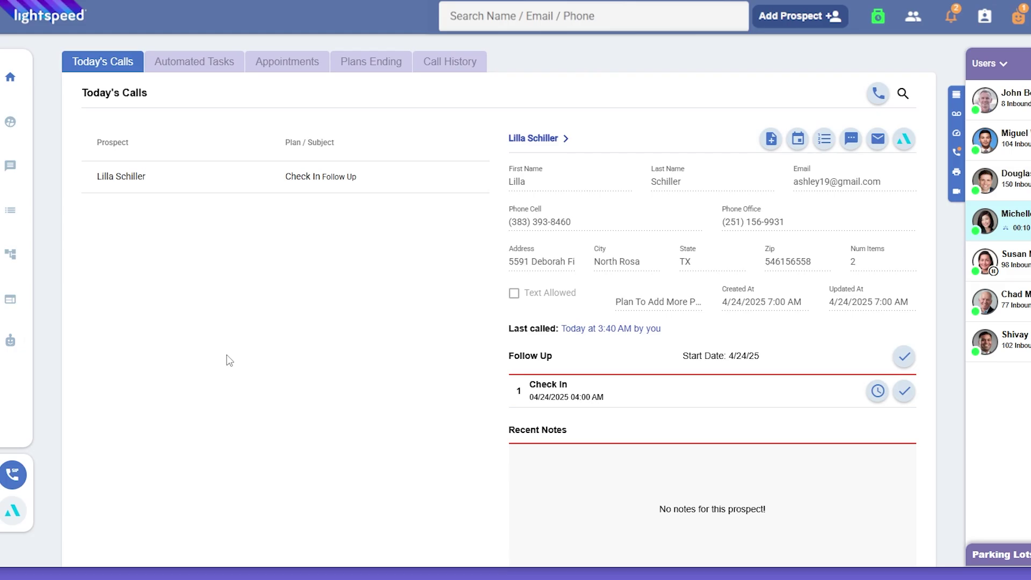
Answer the incoming call and begin an Applied Epic note for it
click(14, 476)
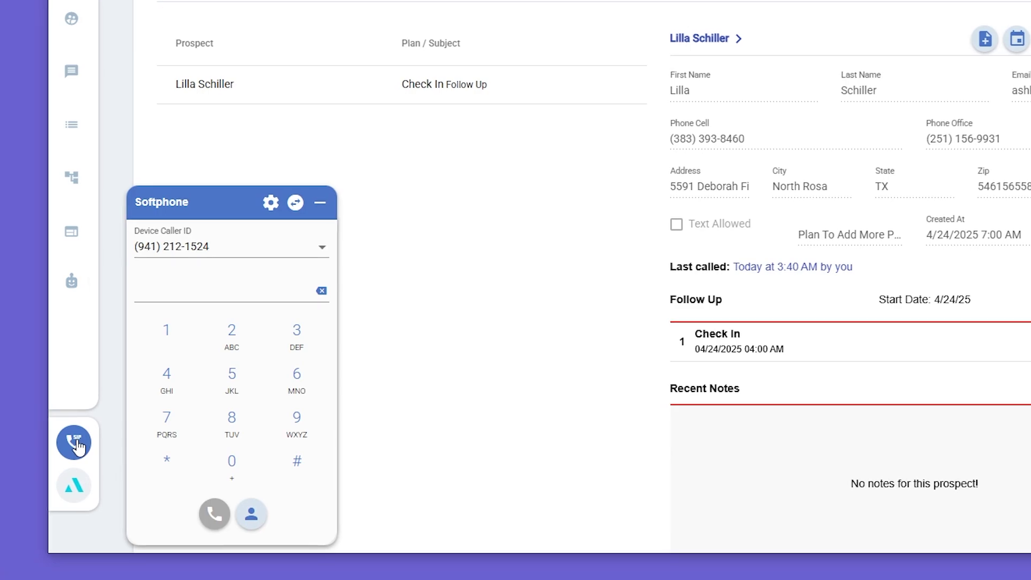
click(77, 444)
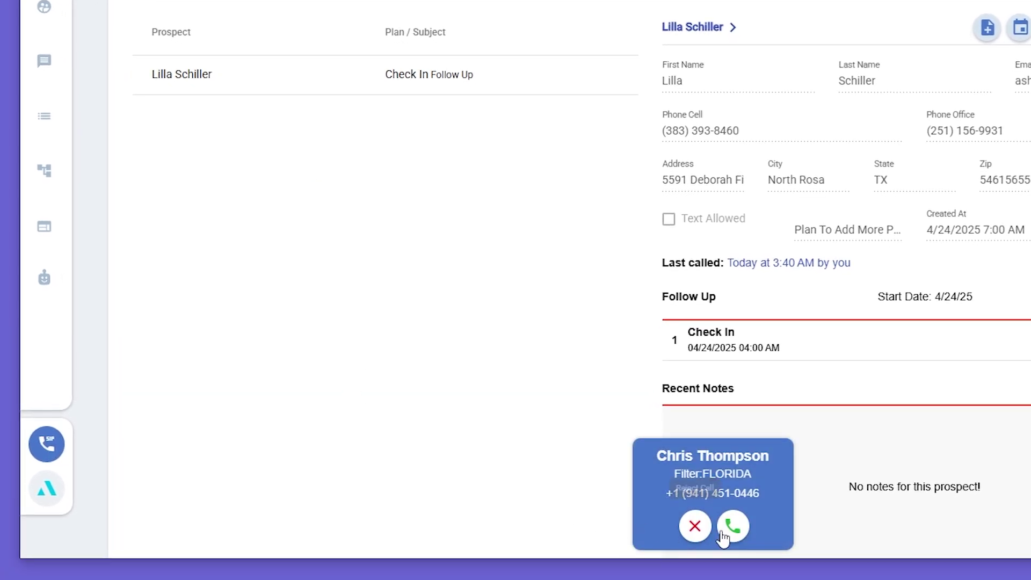
click(733, 526)
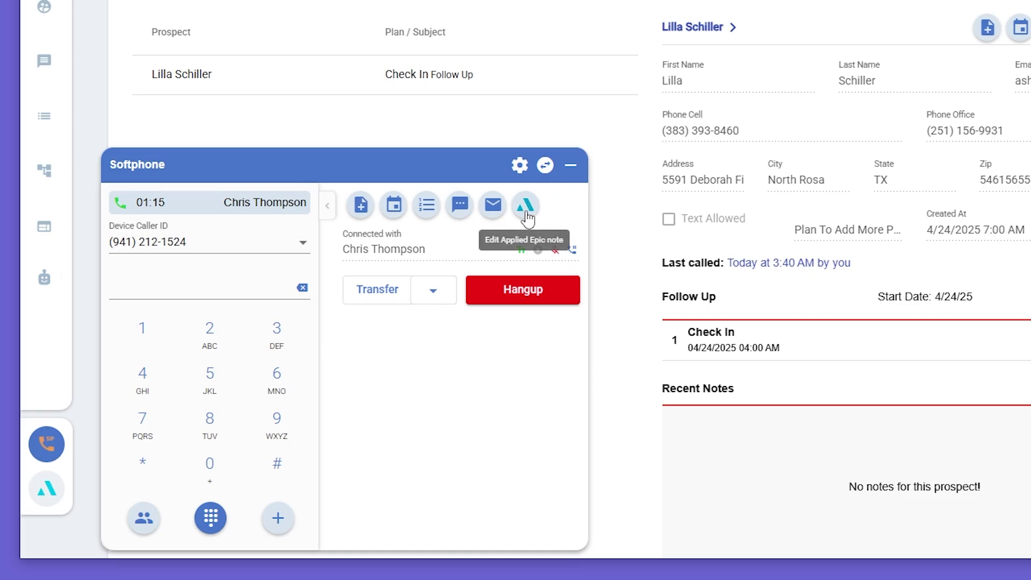
click(527, 213)
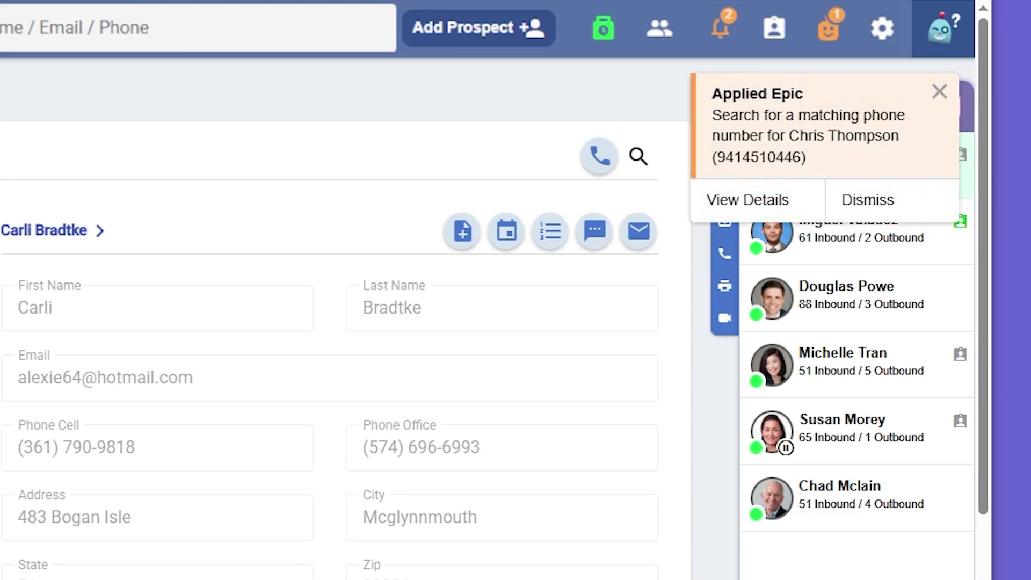
Review the Epic phone-number match and attach a CALL activity to the Account
click(793, 203)
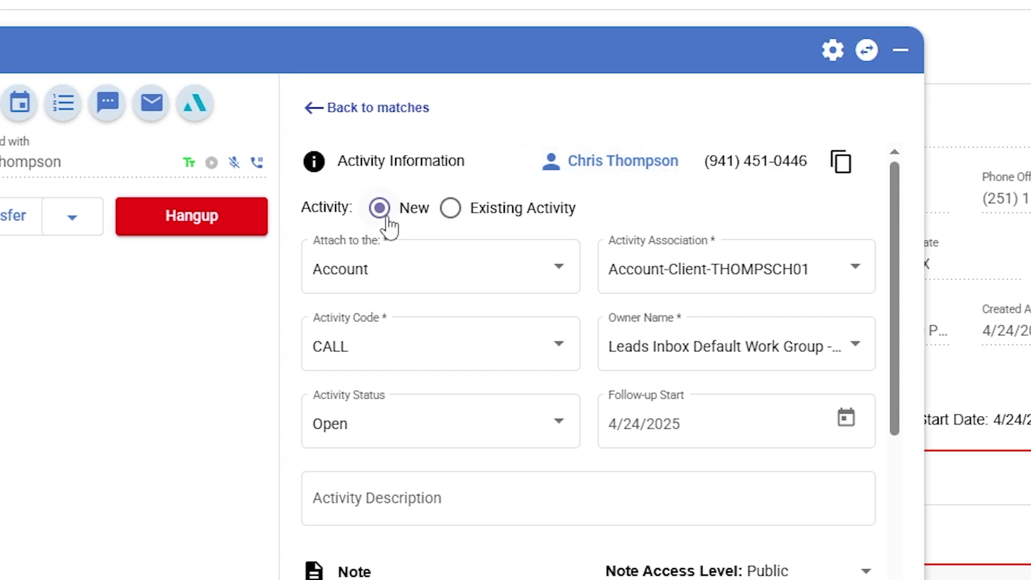
click(487, 215)
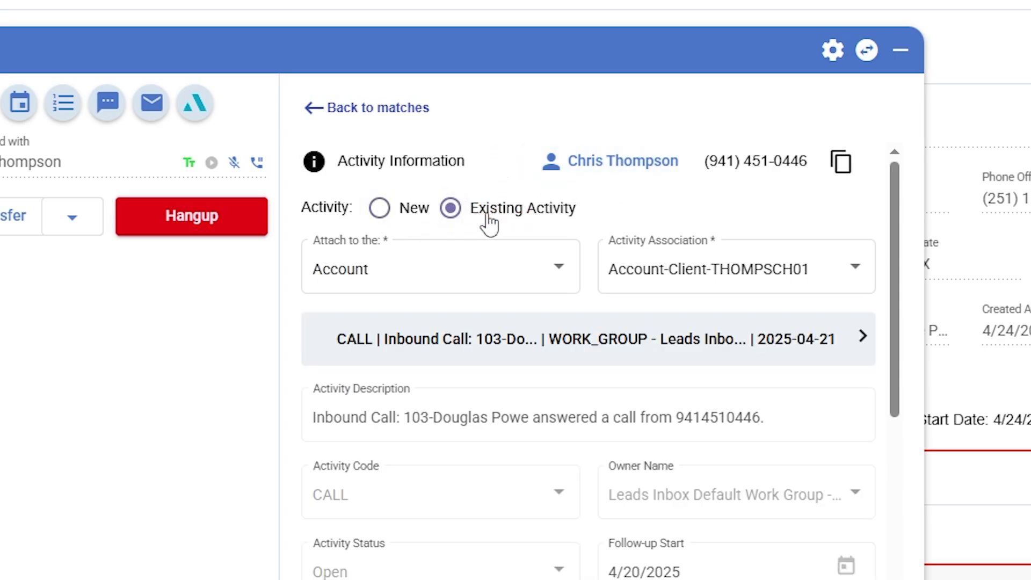
click(725, 352)
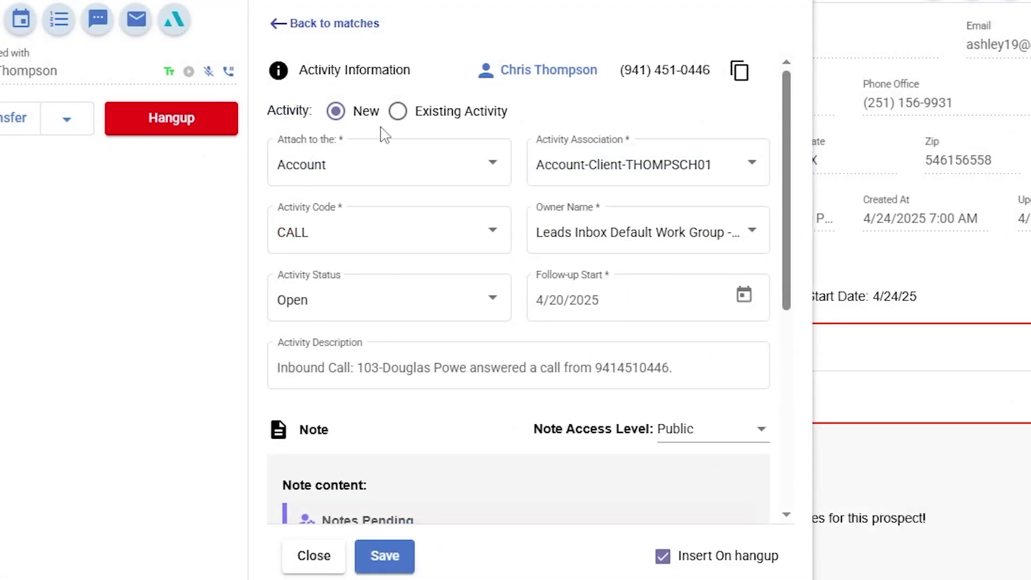
click(491, 166)
click(489, 167)
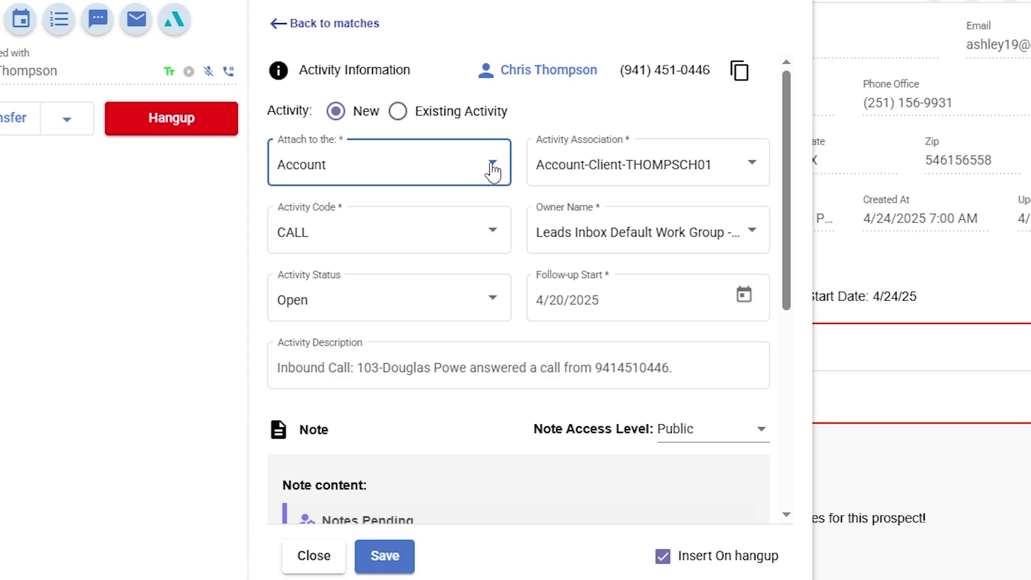
click(487, 234)
click(484, 237)
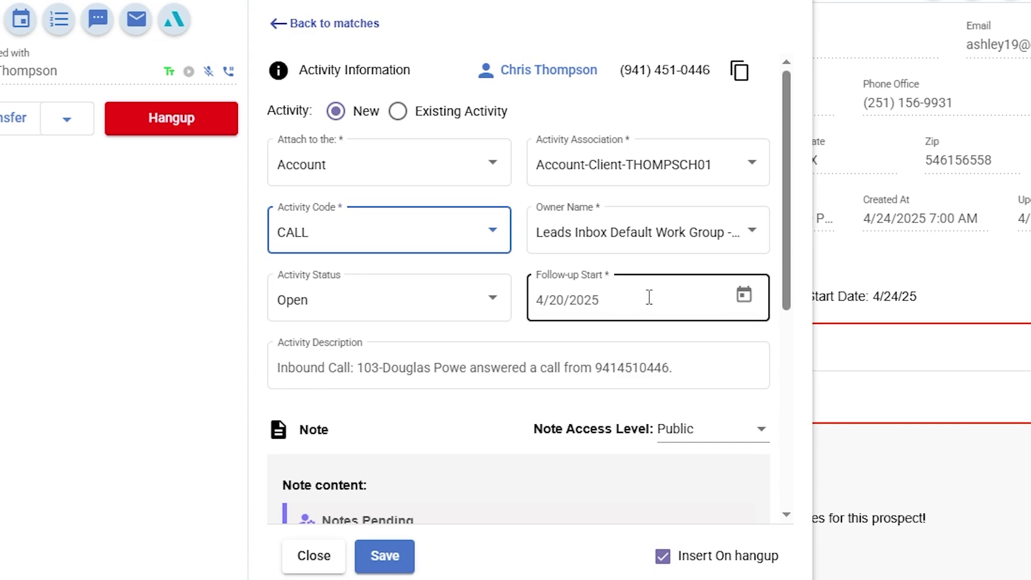
Keep note access Public, turn off Insert On hangup, and save the note
click(698, 364)
scroll(694, 371, down, 4)
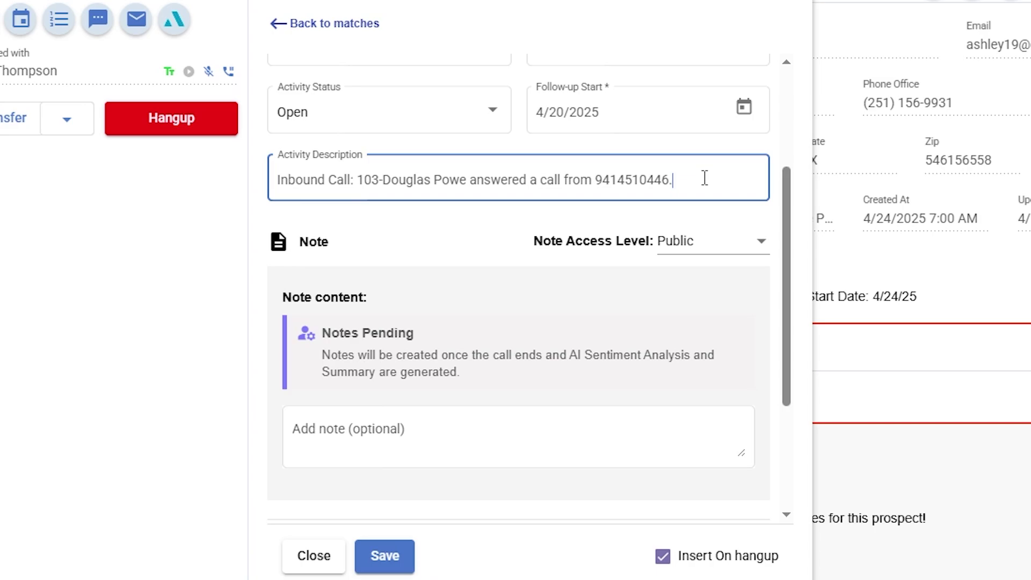
scroll(706, 182, down, 2)
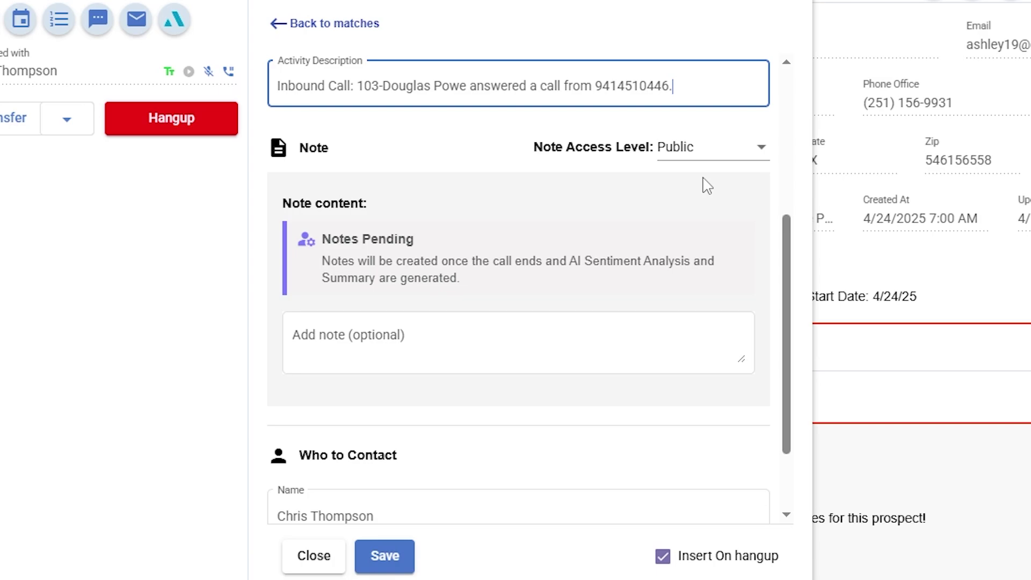
click(746, 151)
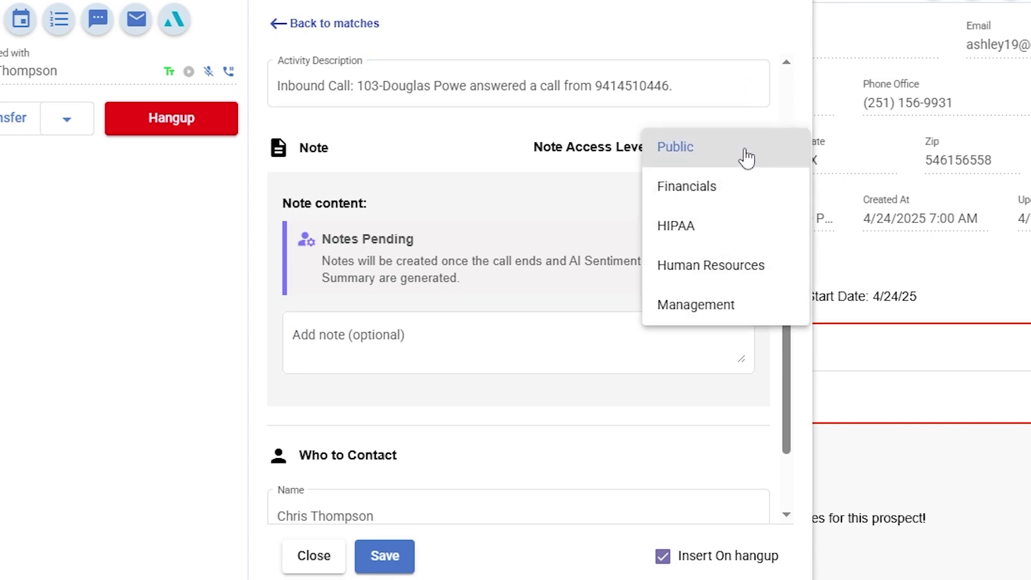
click(746, 156)
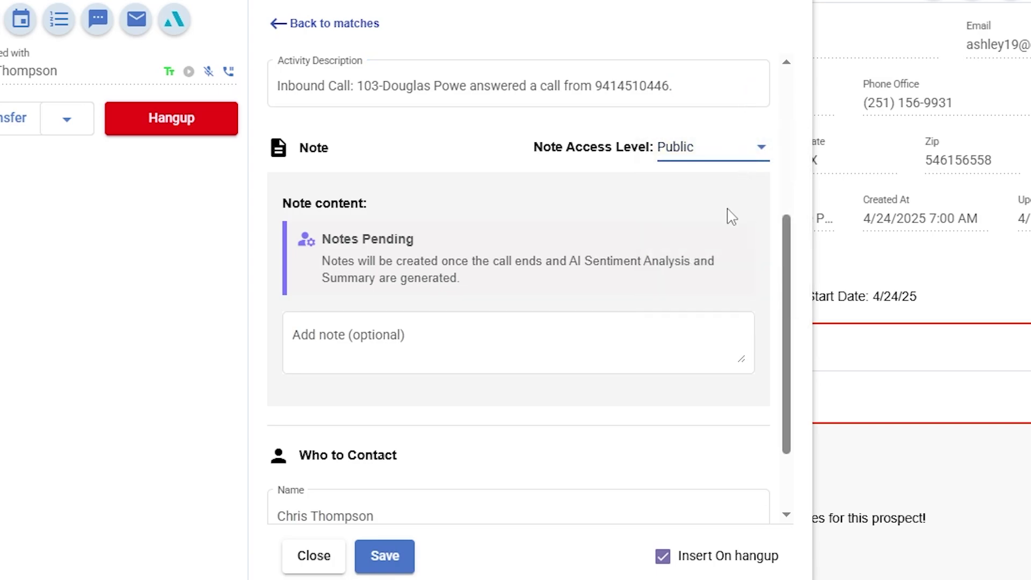
scroll(727, 186, down, 2)
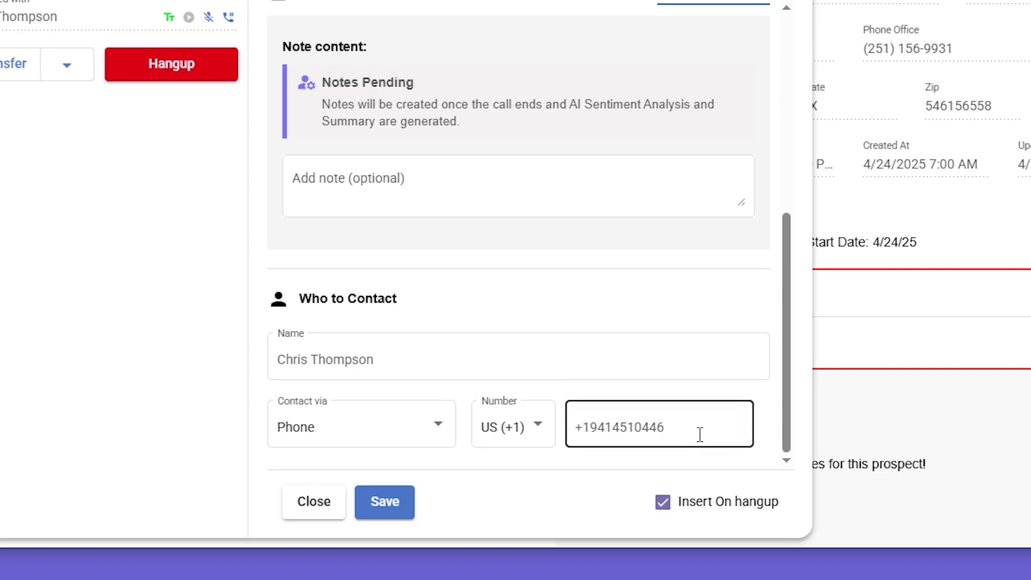
click(664, 504)
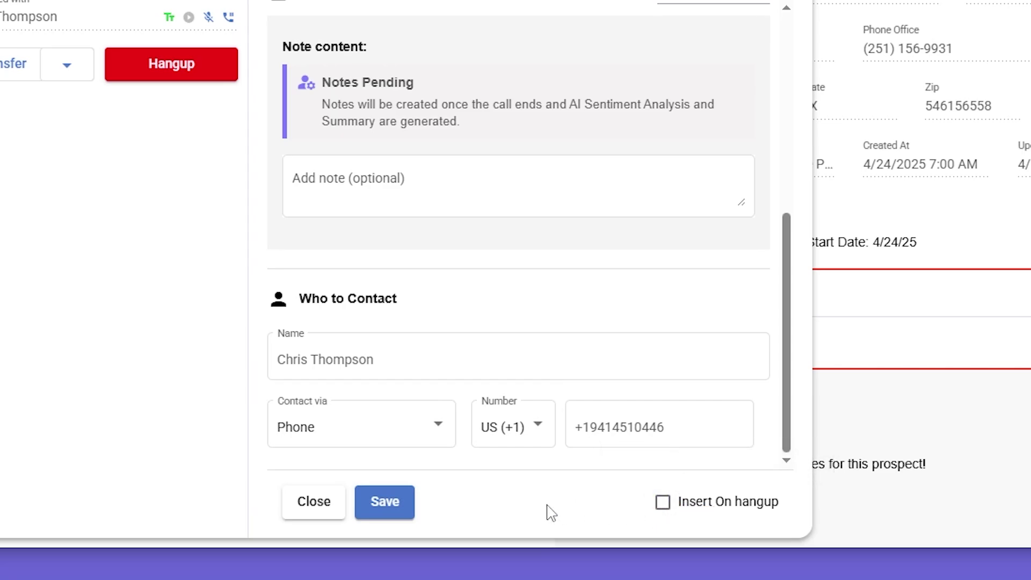
click(369, 509)
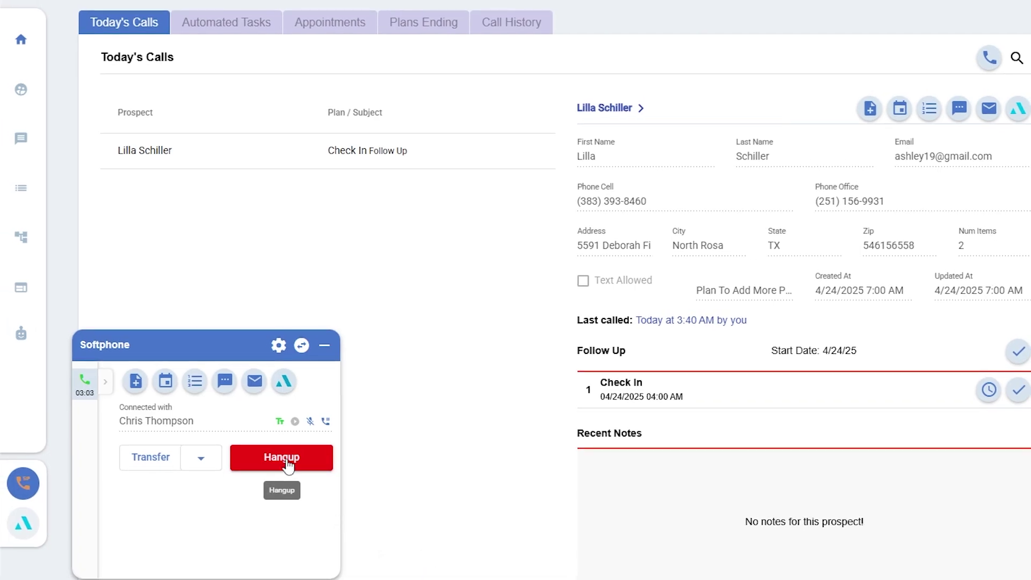
Hang up the call, hide the softphone, and bring up the Applied Epic Call Log
click(287, 461)
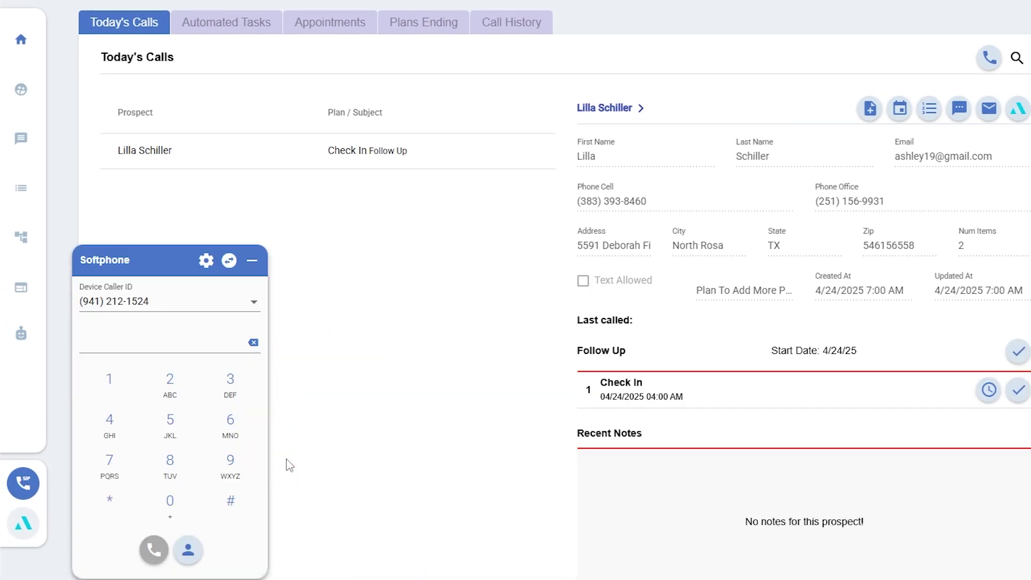
click(252, 260)
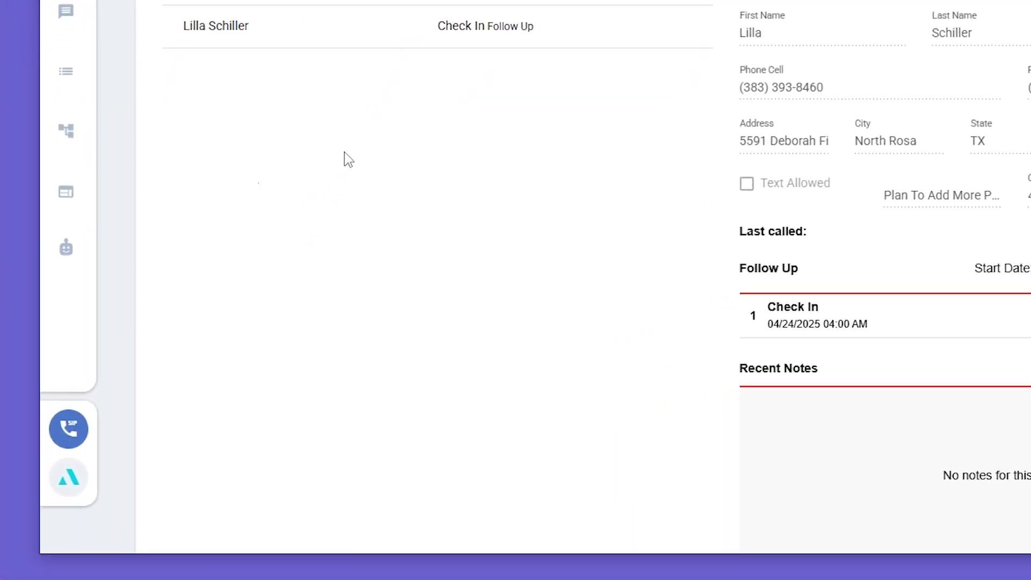
click(85, 472)
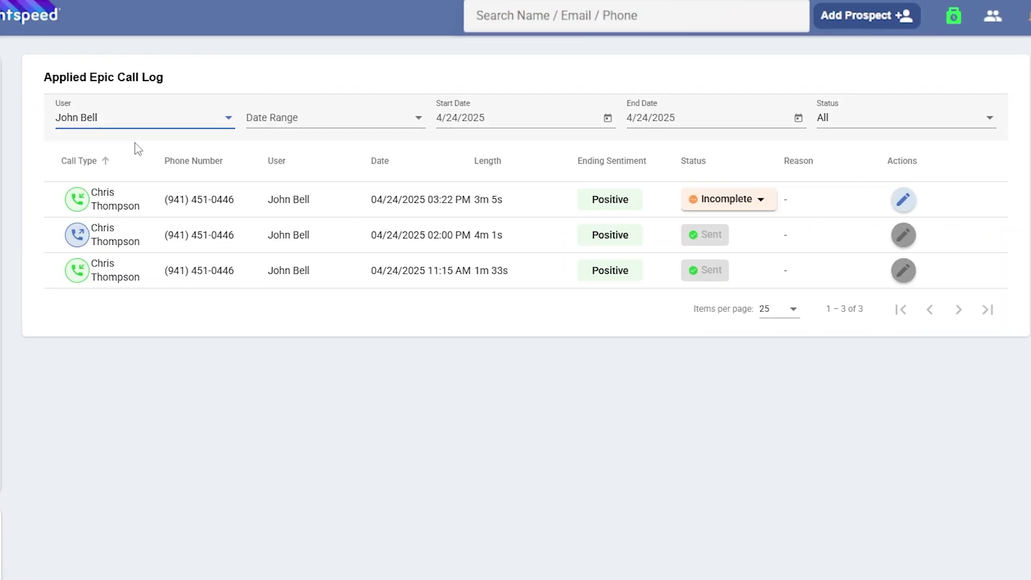
Filter the Call Log to a Custom date range with All statuses
click(333, 120)
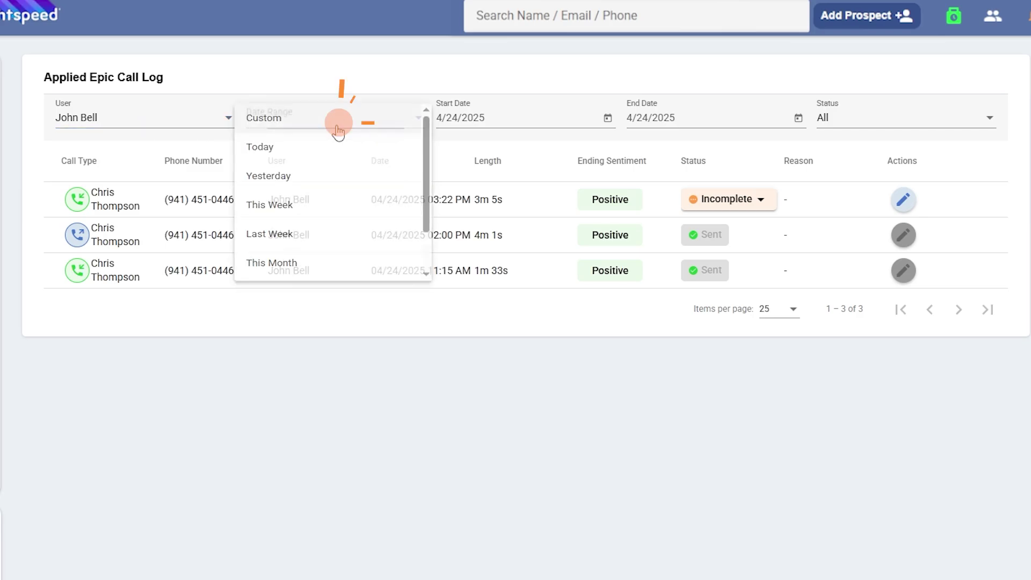
click(337, 127)
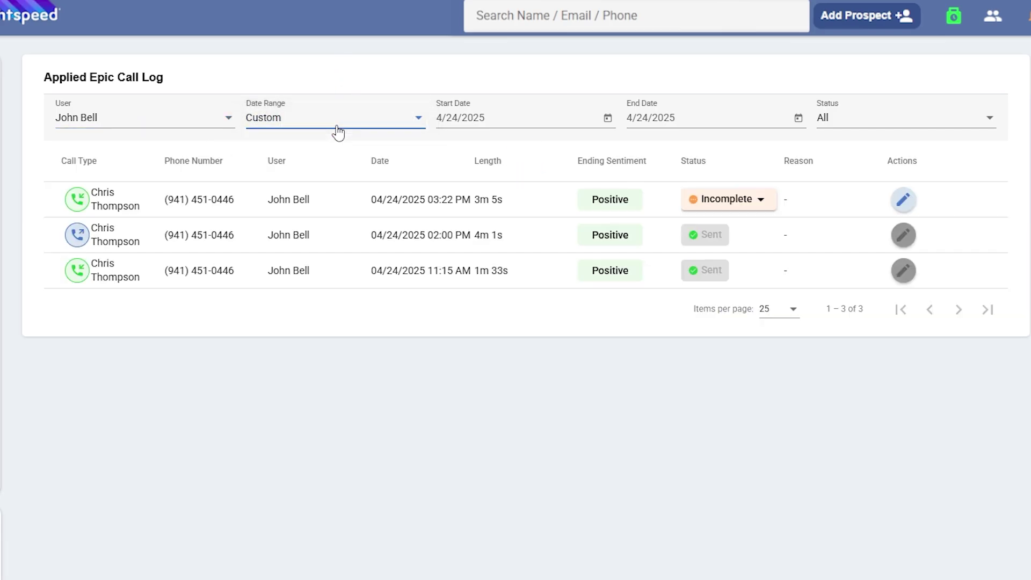
click(912, 117)
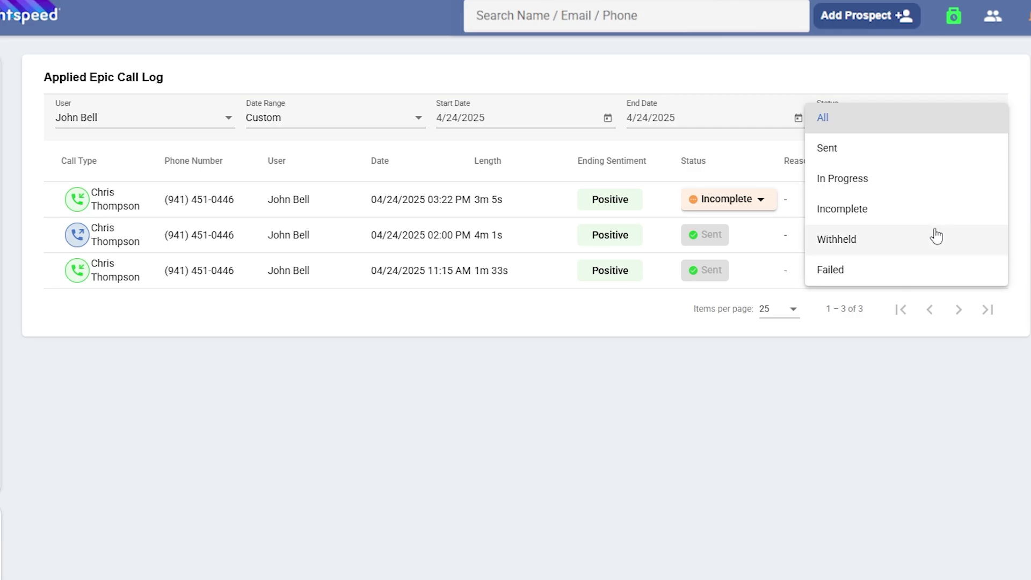
click(939, 127)
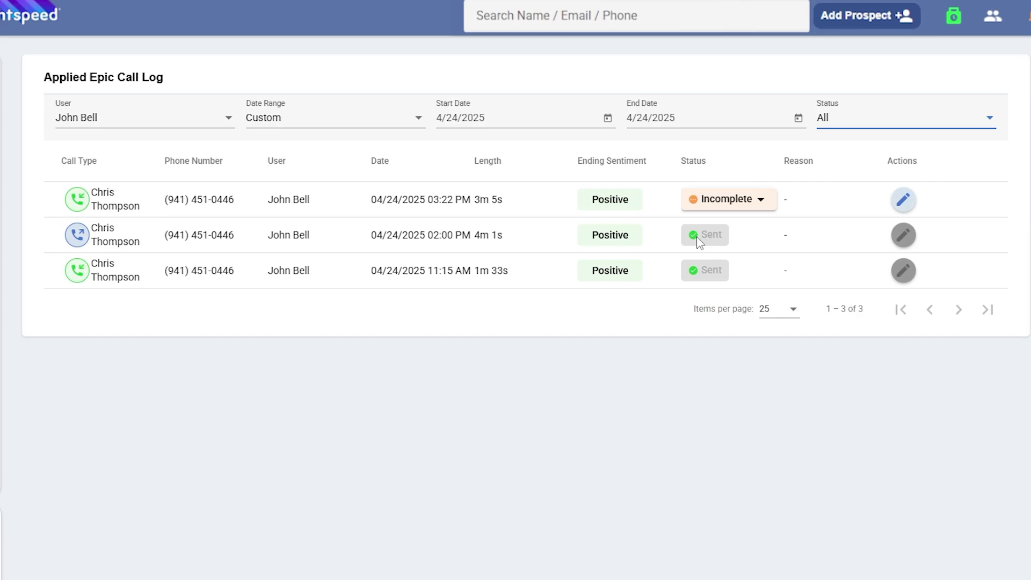
Review the 3m 5s call's note with its AI sentiment and summary, then Save & Send it
click(768, 201)
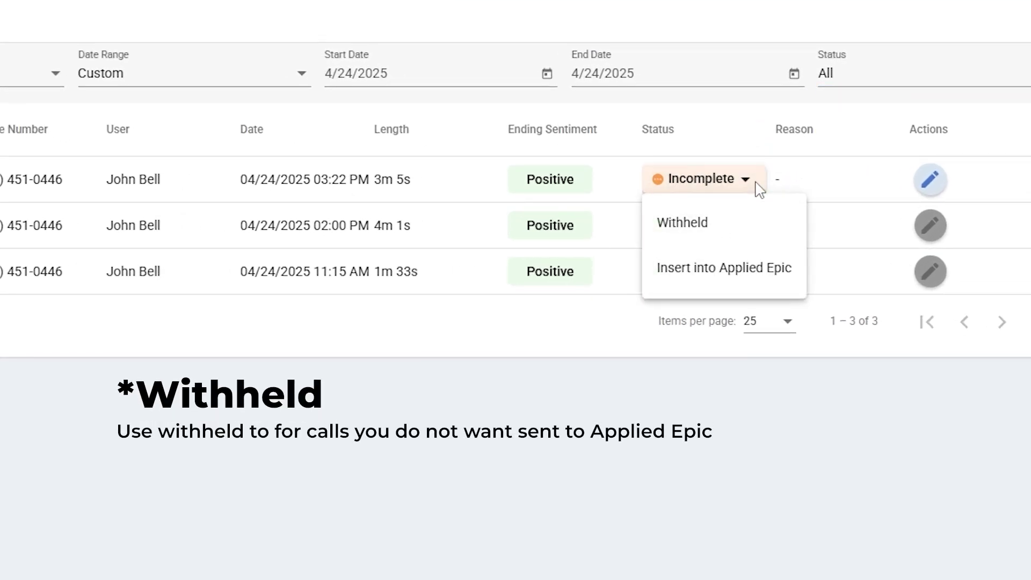
click(759, 189)
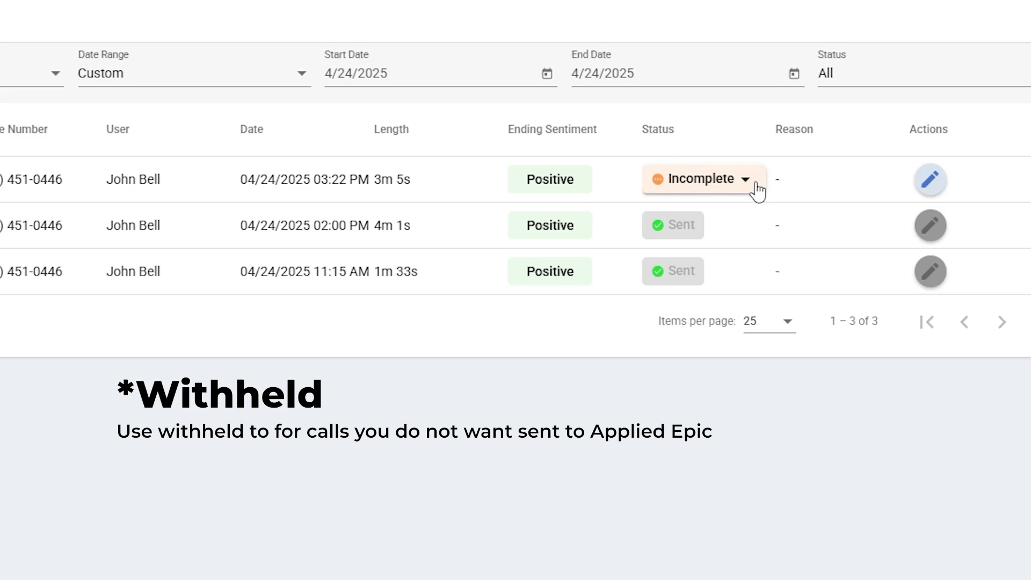
click(934, 187)
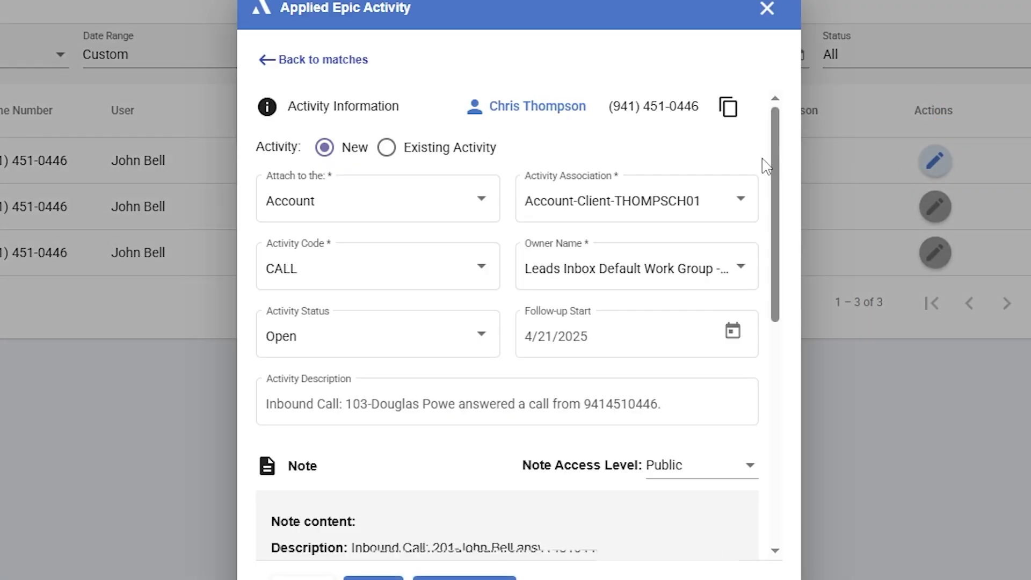
drag(779, 166, 781, 333)
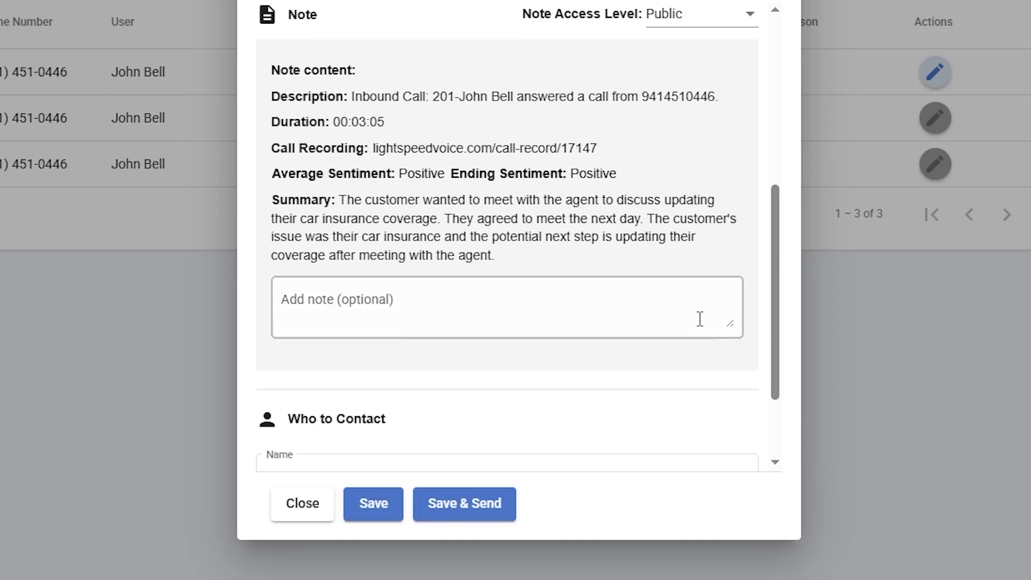
click(478, 504)
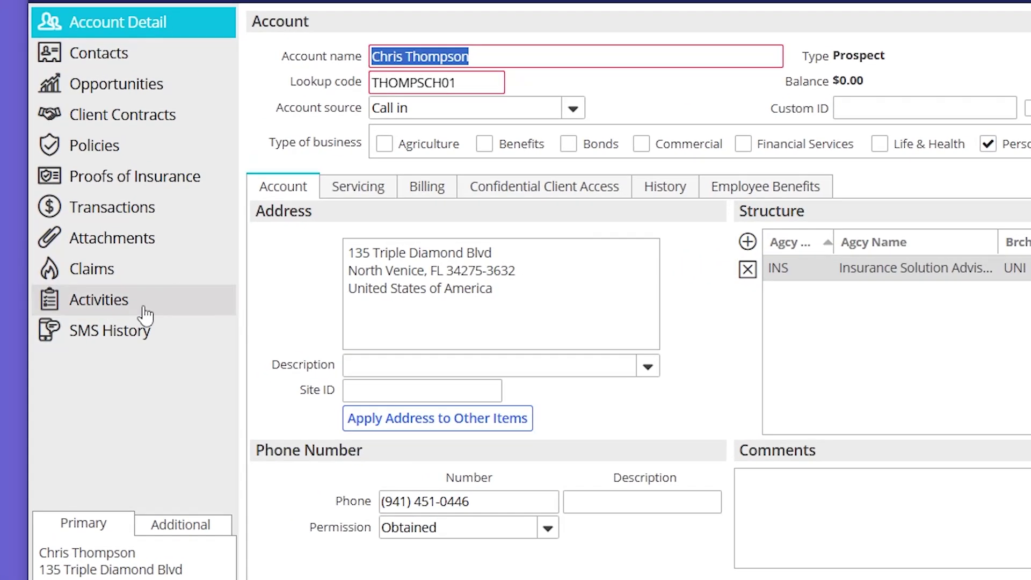
Open the 4/23/2025 inbound call in Activities to read its sentiment and AI summary
click(115, 308)
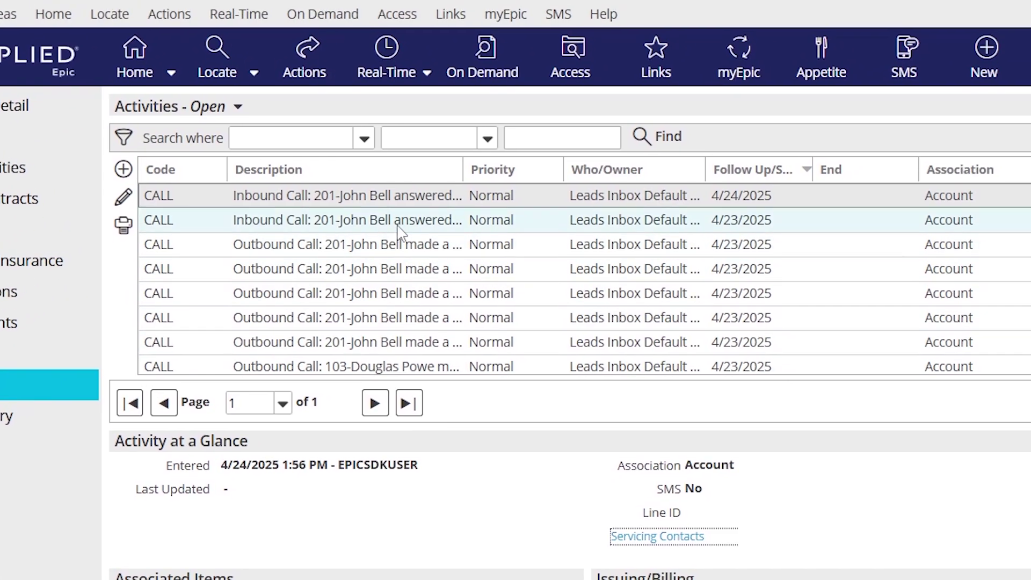
click(400, 226)
double_click(398, 226)
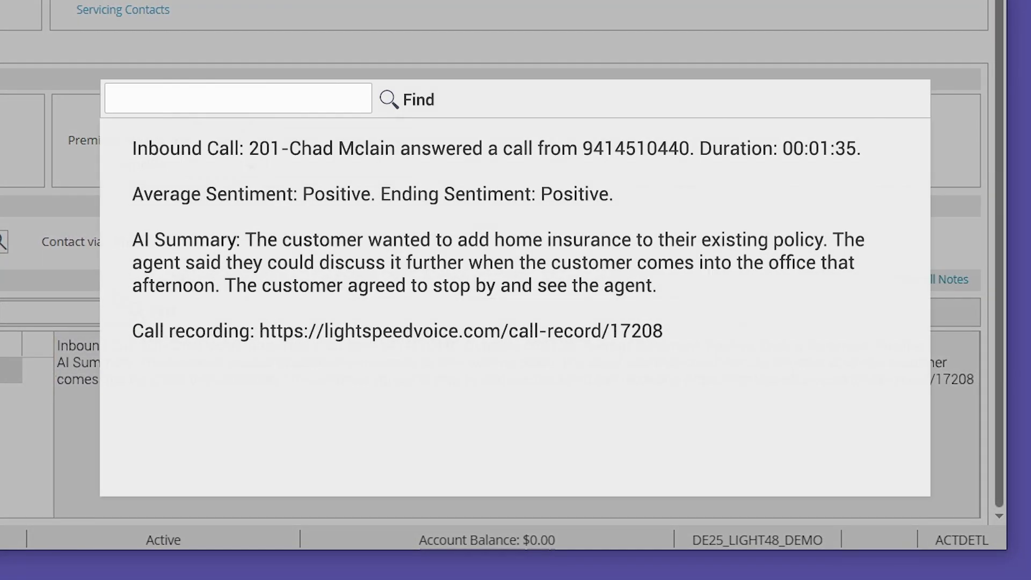